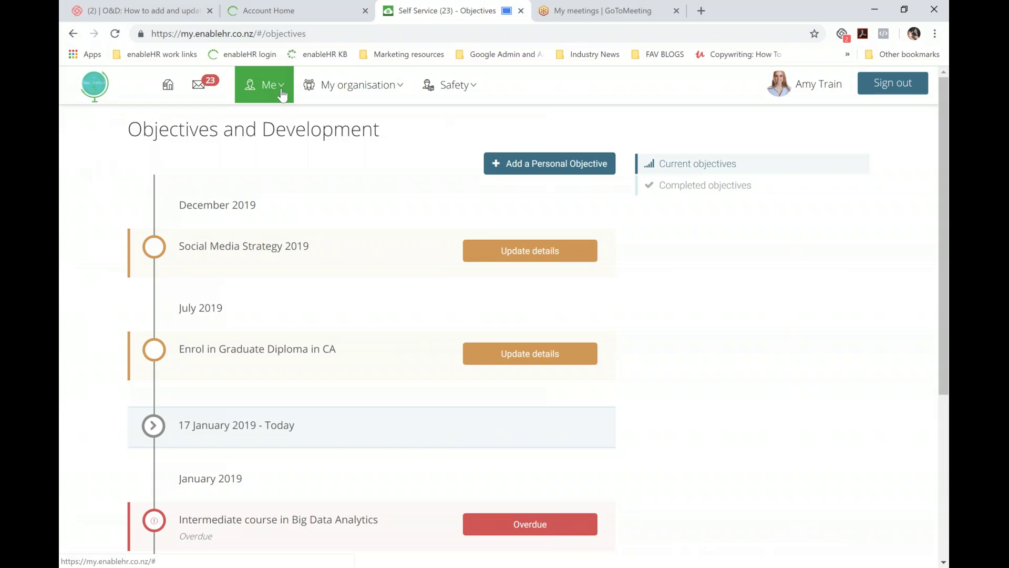
Open the overdue objective "Intermediate course in Big Data Analytics" from the personal Objectives and Development page for updating.
left_click(282, 92)
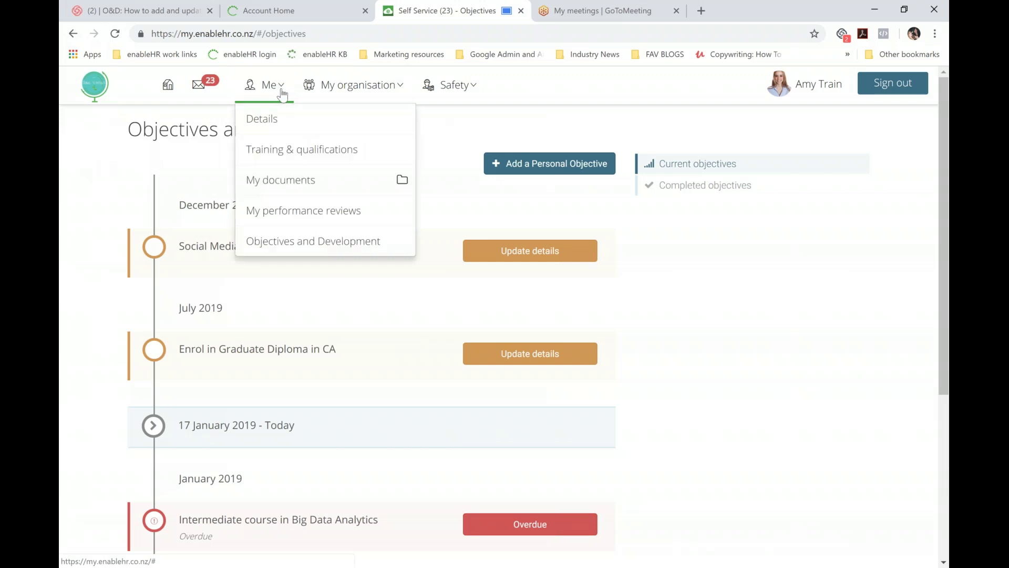
left_click(312, 242)
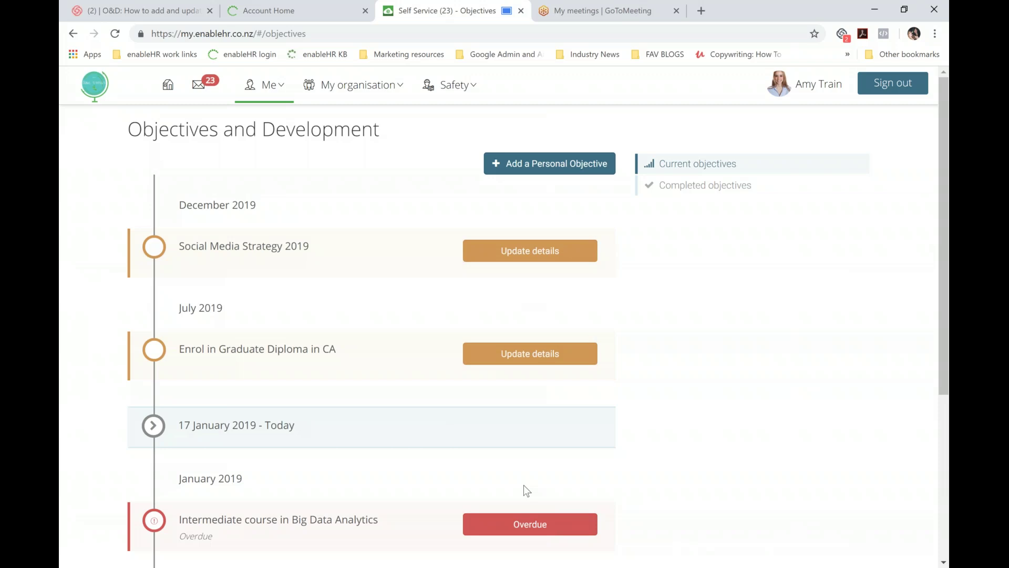
scroll(524, 485, "down", 1)
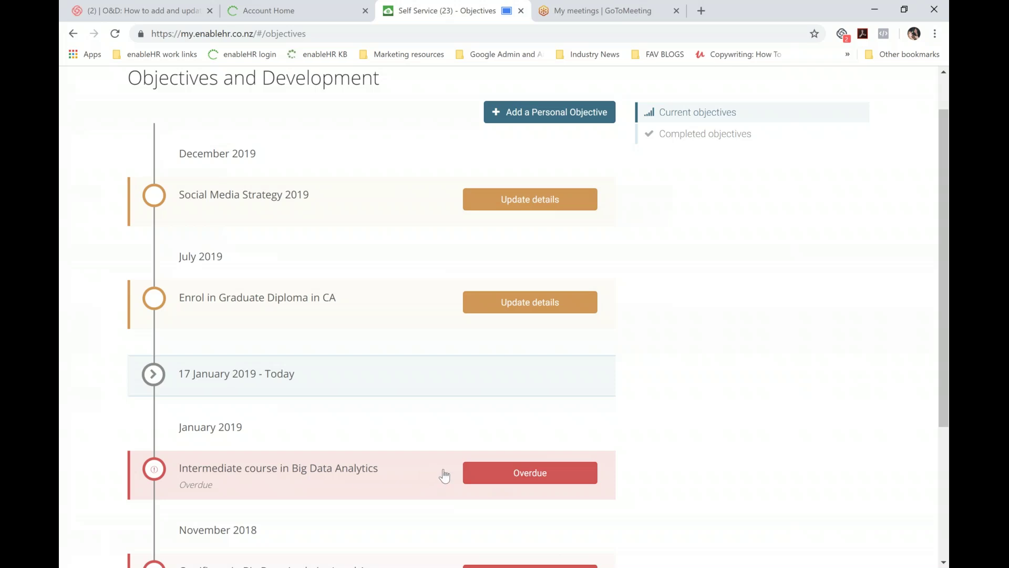
left_click(507, 478)
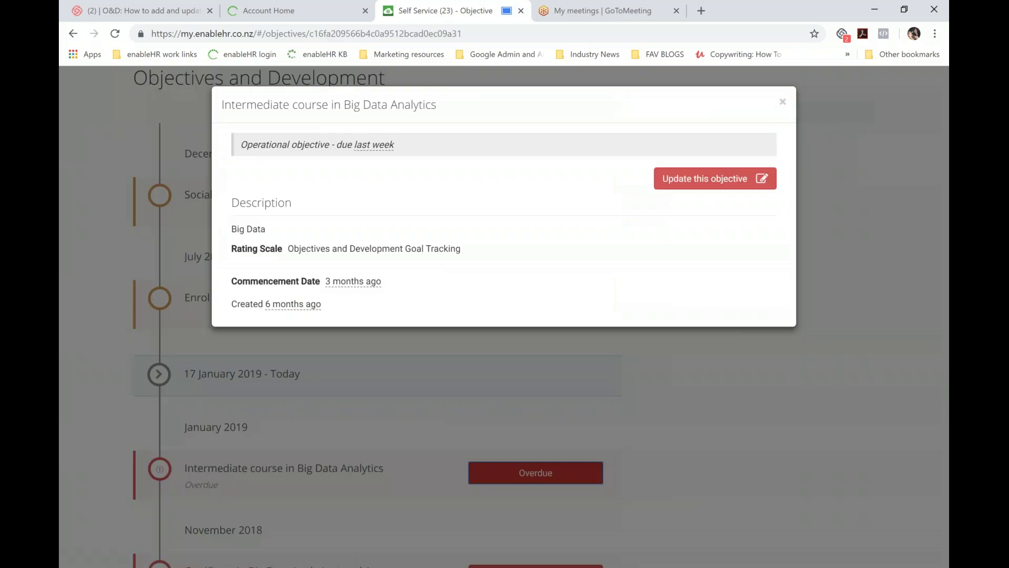
left_click(706, 185)
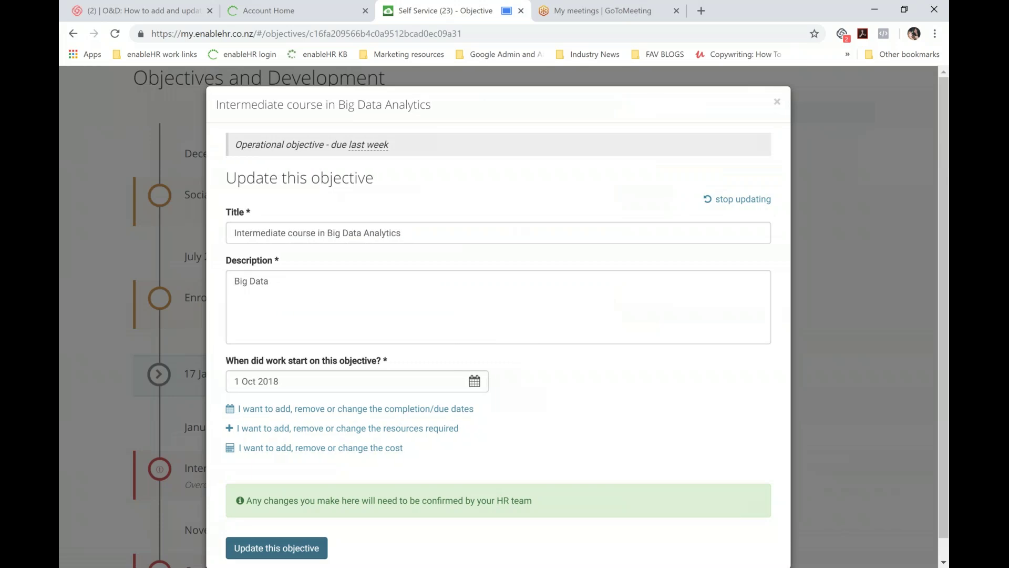
Set the objective's completion date to 15 Jan 2019 and submit the update.
scroll(595, 304, "down", 1)
left_click(449, 388)
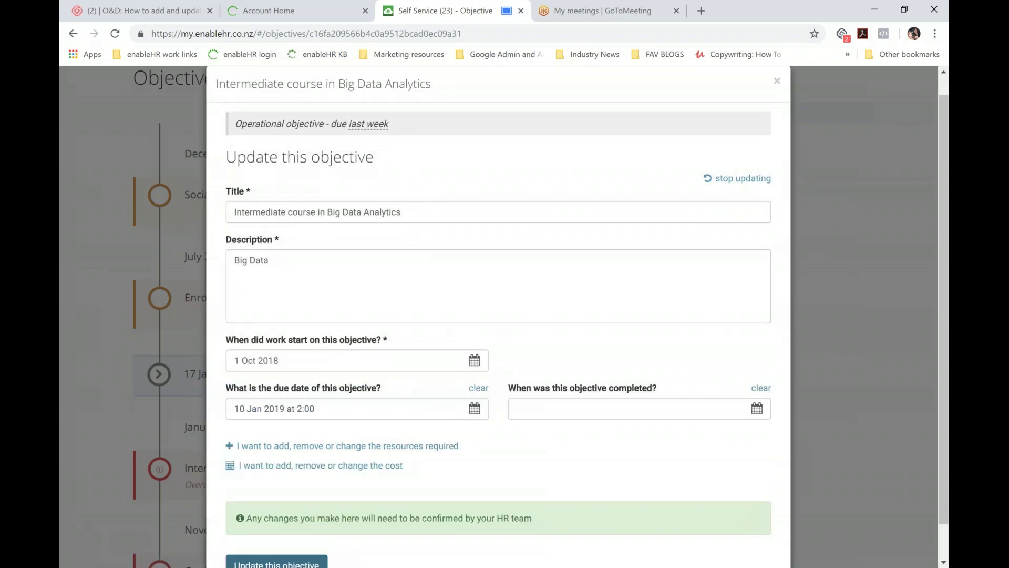
left_click(756, 410)
scroll(756, 411, "down", 1)
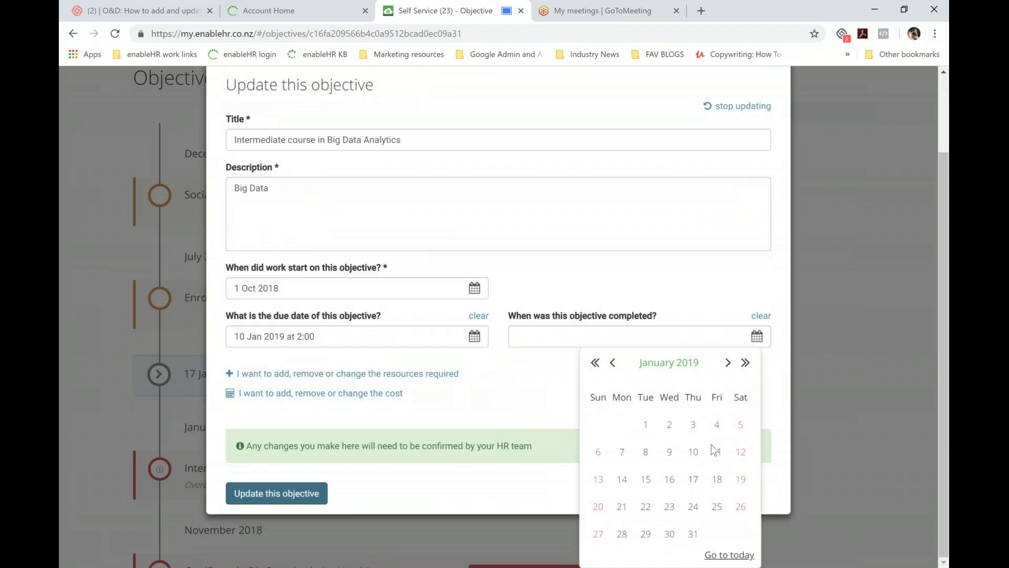
left_click(646, 480)
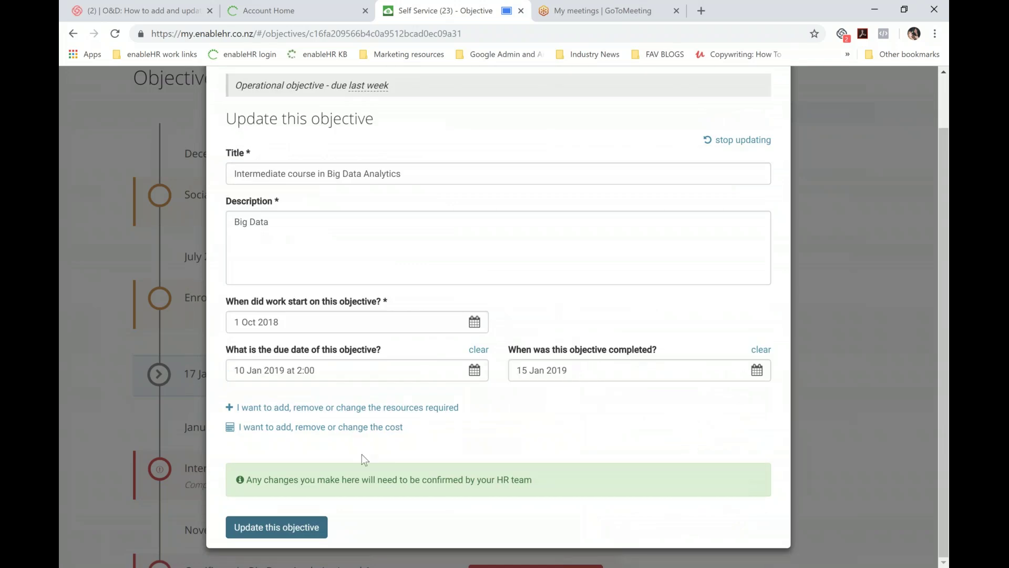
left_click(298, 528)
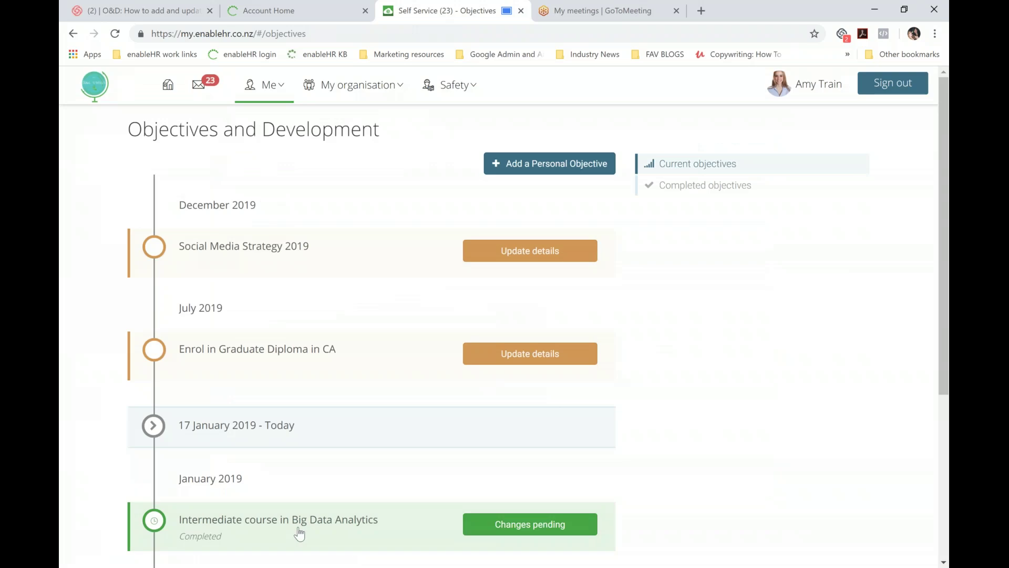
Start a personal objective "Copy Writing" with description "My goal is to improve my copy writing skills by writing 1x piece of copy per week for the business".
scroll(299, 533, "down", 1)
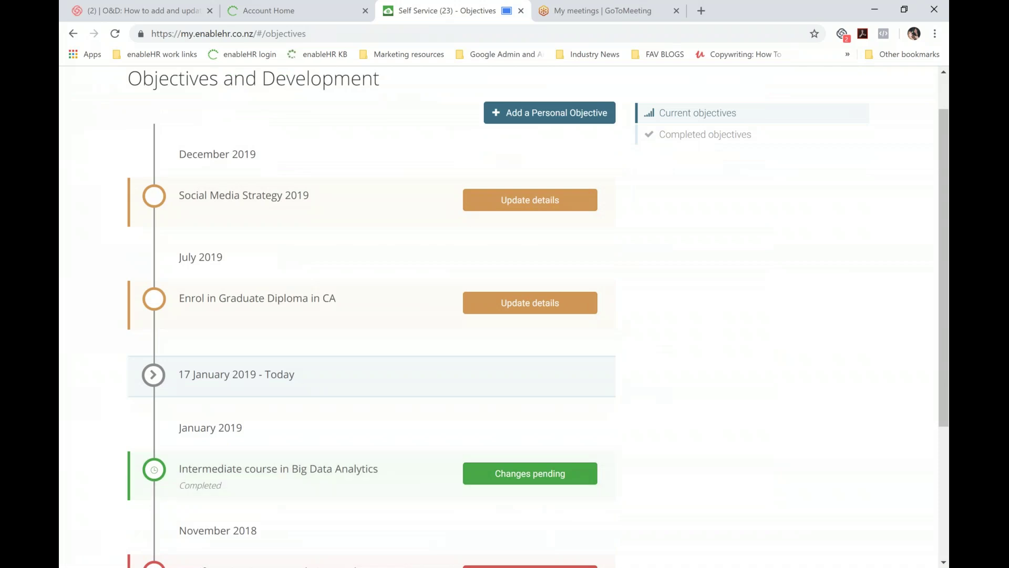
scroll(544, 127, "up", 1)
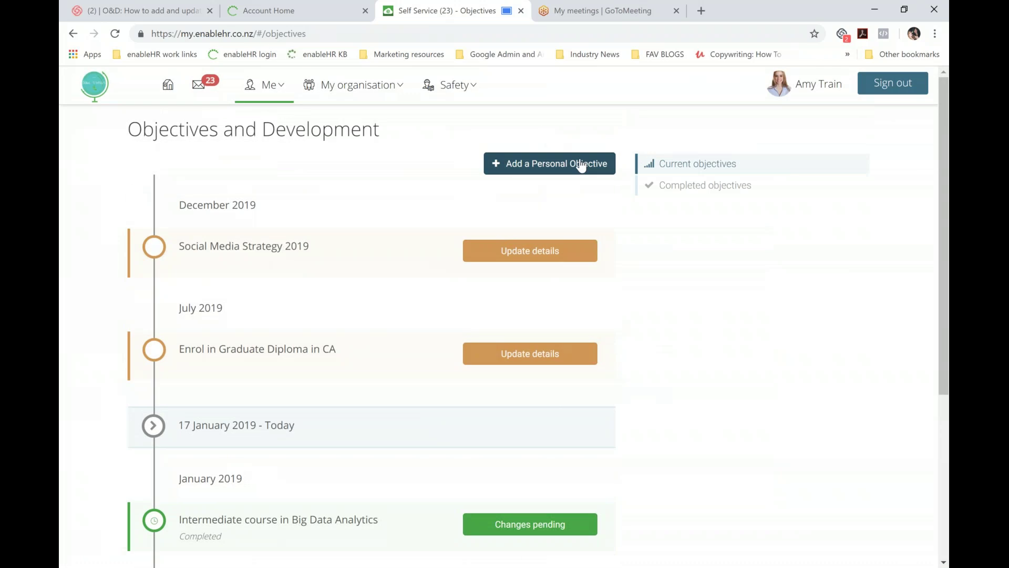
left_click(581, 166)
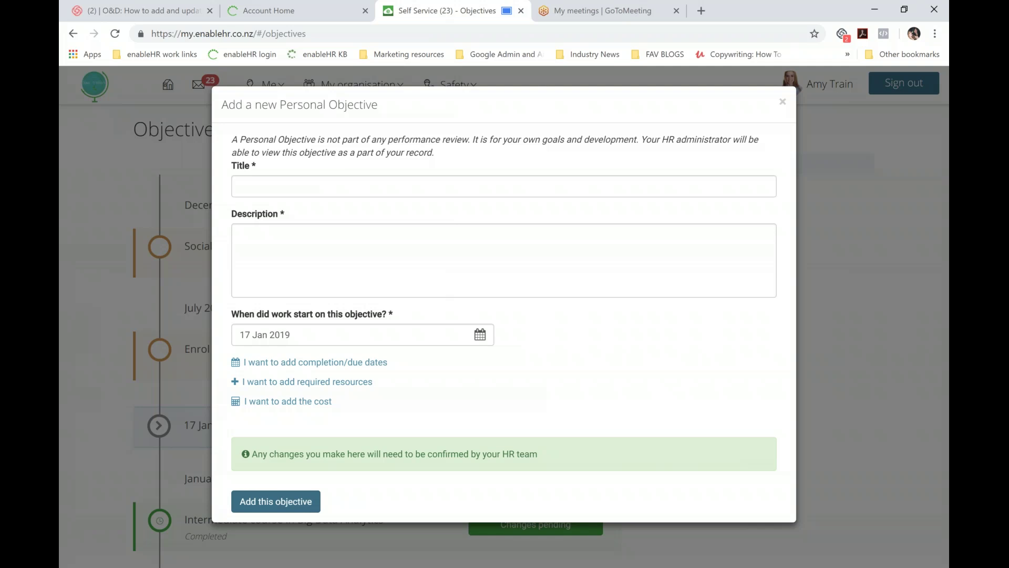
left_click(327, 182)
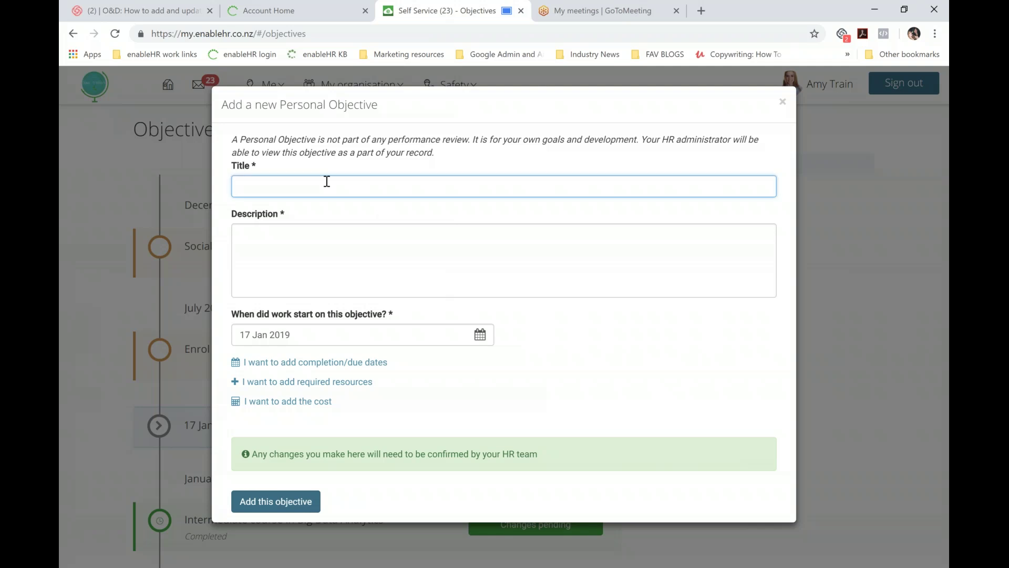
type("Copy Writing")
left_click(292, 233)
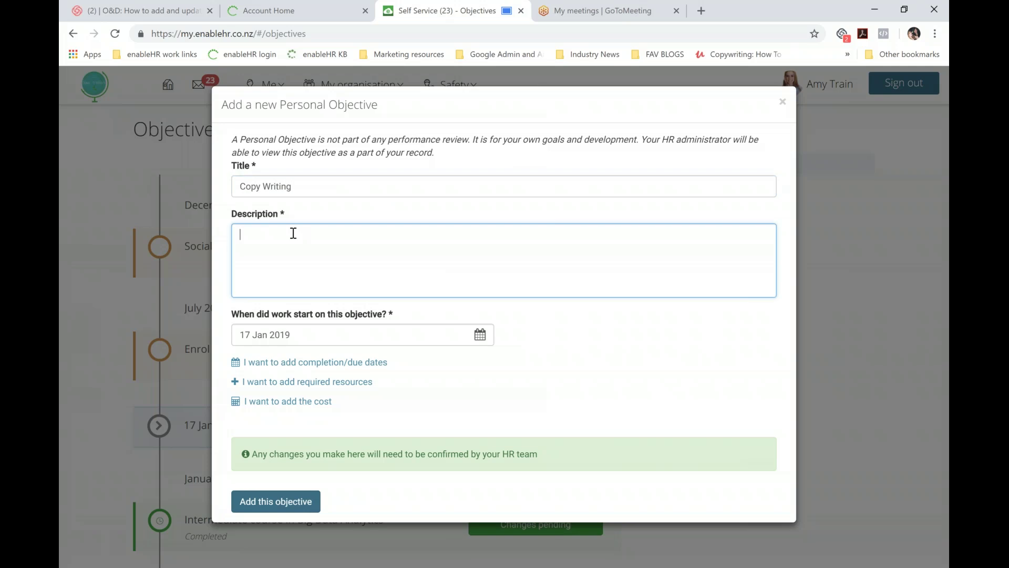
type("My goal is to improve my copy writing skills by writing 1x piece of copy per week for the business")
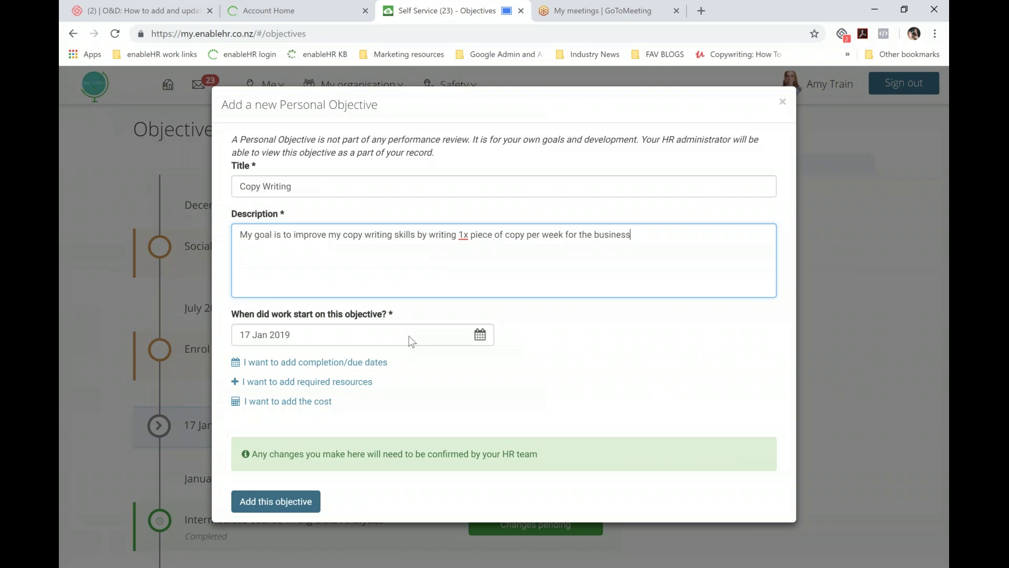
List the required resources as "1x 1/2 day a week to focus on copy writing" and "$25.00 for the online course" on separate lines.
left_click(484, 336)
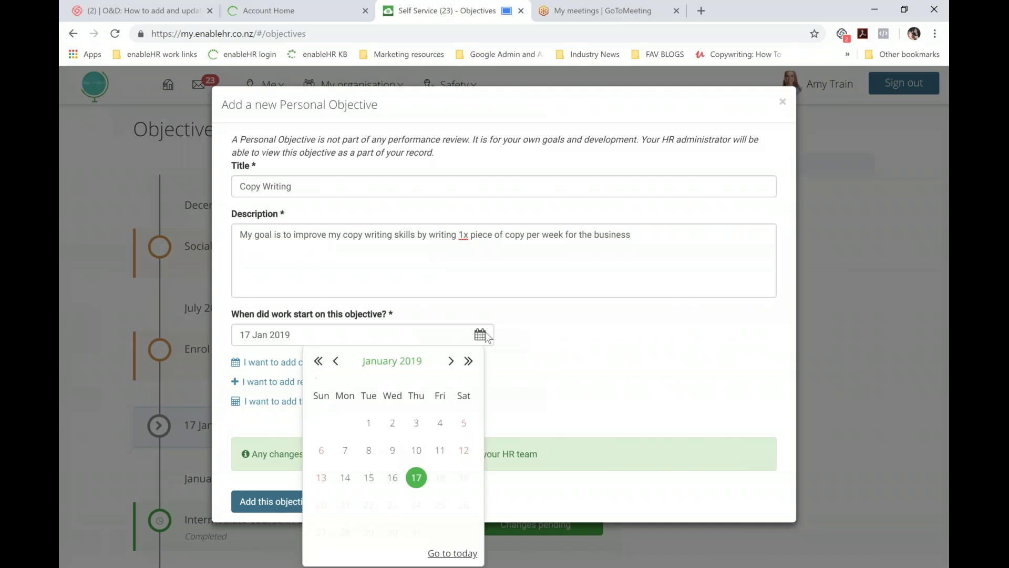
left_click(536, 344)
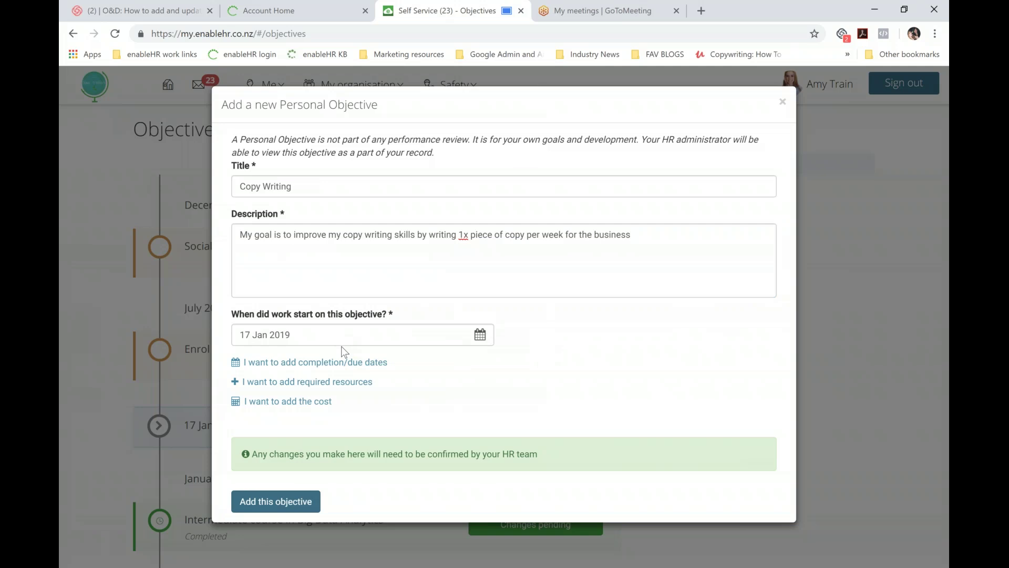
left_click(361, 384)
left_click(327, 400)
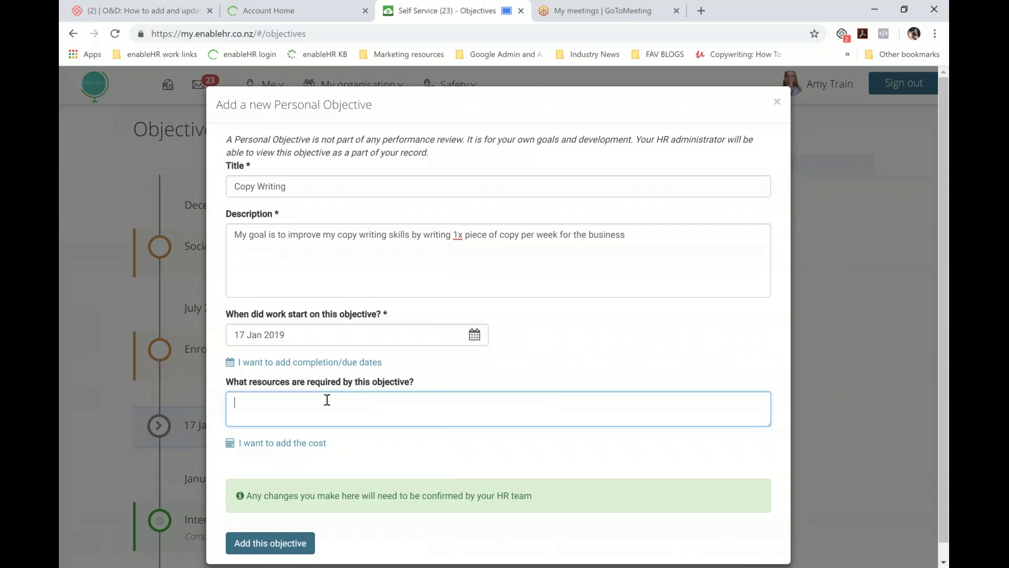
type("1x 1/2 day a week to focus on copy")
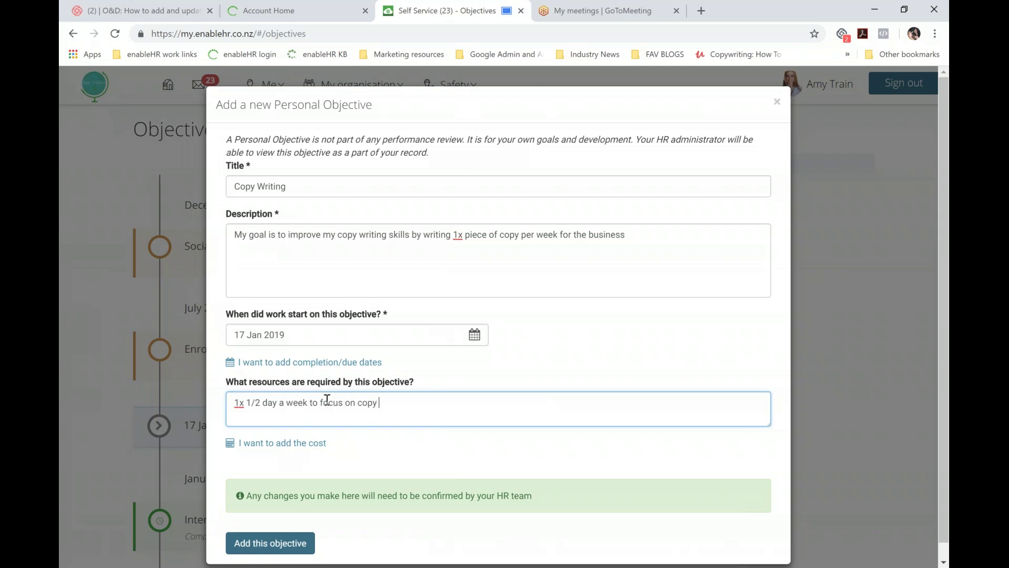
type(" writing")
key("Return")
type("$25.00 for teh online course")
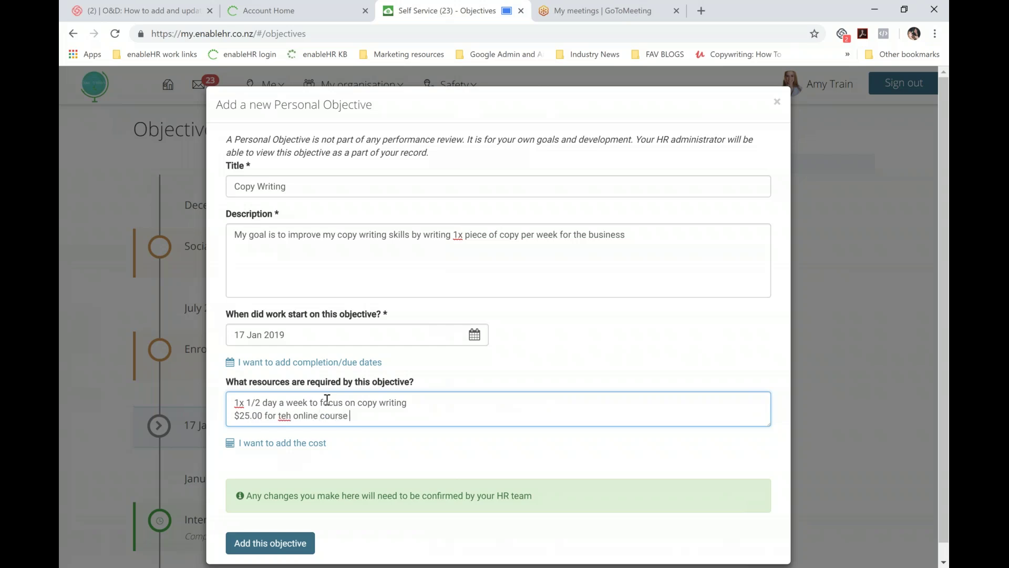
key("BackSpace")
key("Right")
type("e")
Set the cost of the Copy Writing objective to $25.00 and submit the new objective.
left_click(311, 445)
left_click(277, 464)
type("25.00")
scroll(278, 464, "down", 1)
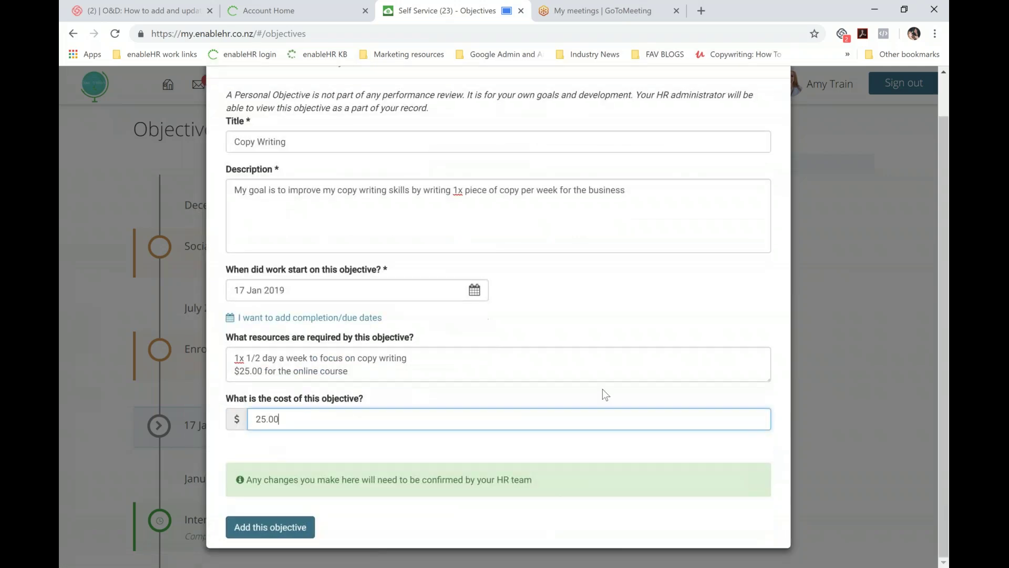
scroll(388, 366, "up", 1)
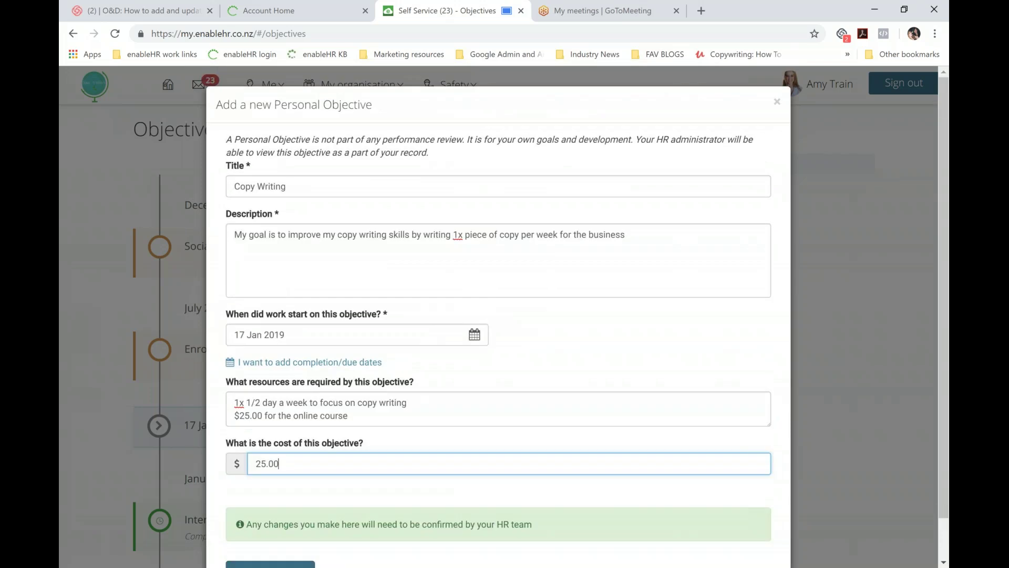
scroll(498, 316, "down", 1)
left_click(261, 535)
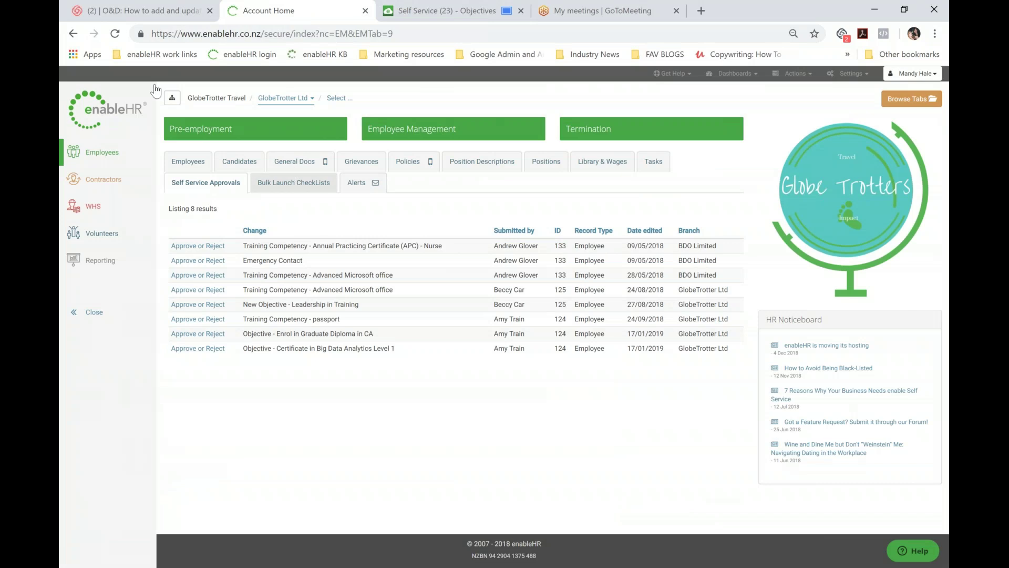
Refresh the administrator's Self Service Approvals list and open the "New Objective - Copy Writing" change for review.
left_click(114, 34)
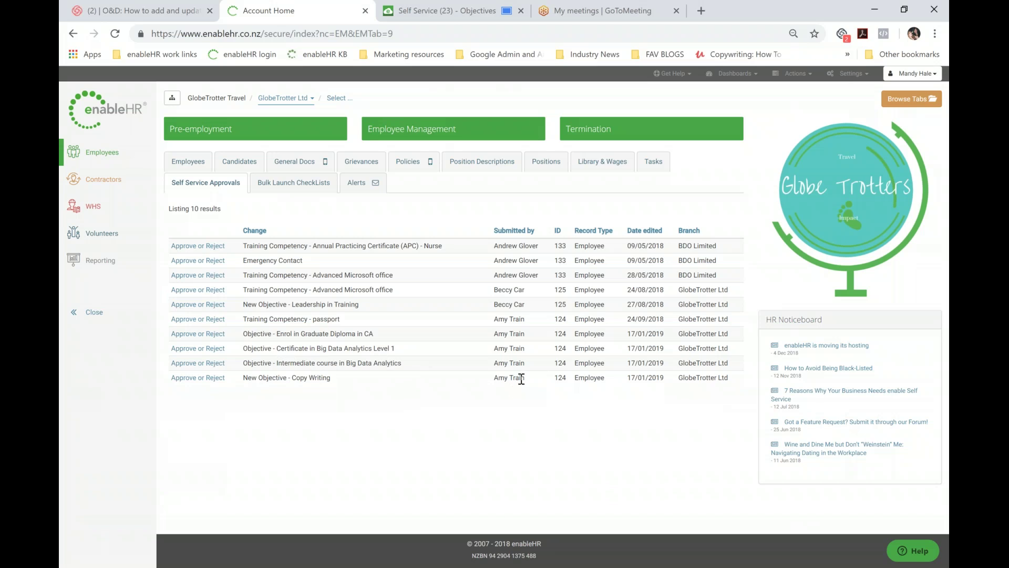
left_click_drag(525, 378, 172, 379)
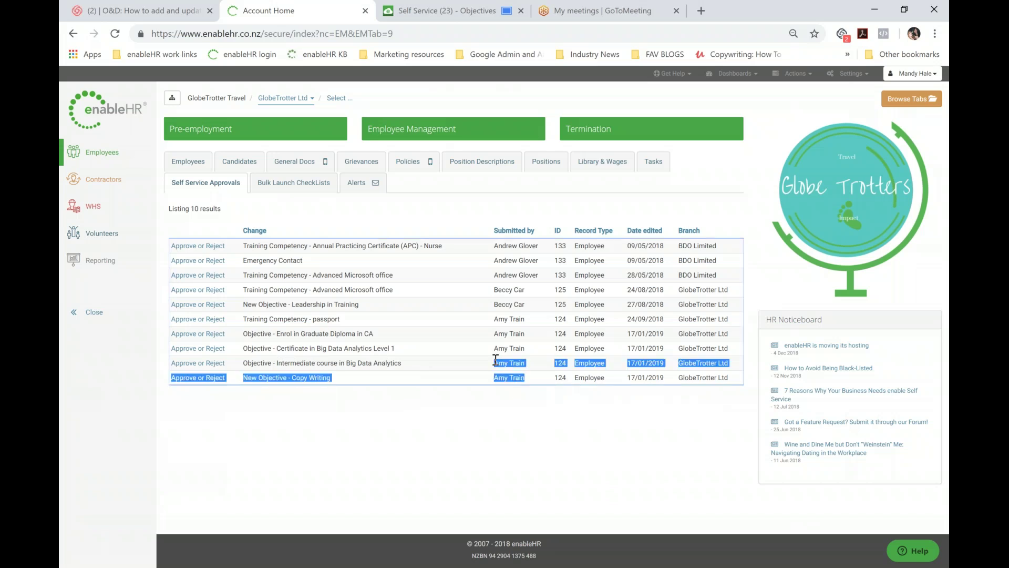
left_click(470, 366)
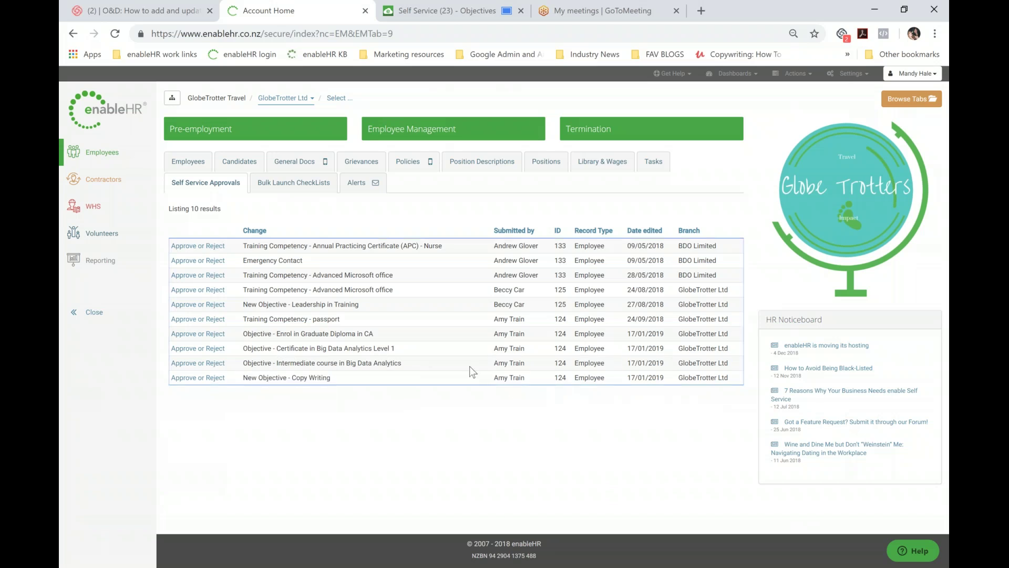
left_click(187, 380)
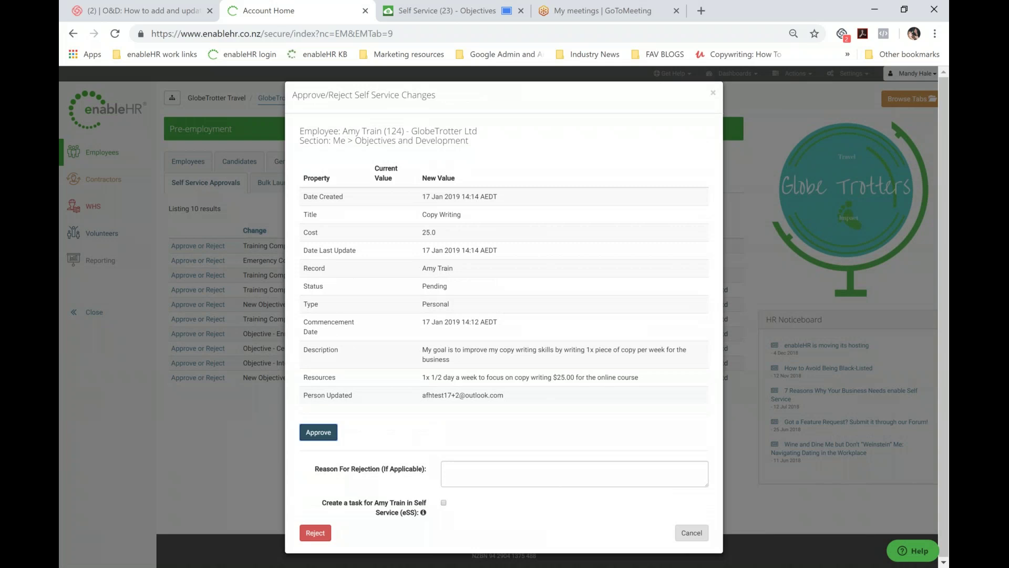
Draft the rejection reason "please provide more information", try the option to create a Self Service task, and clear both.
key("Tab")
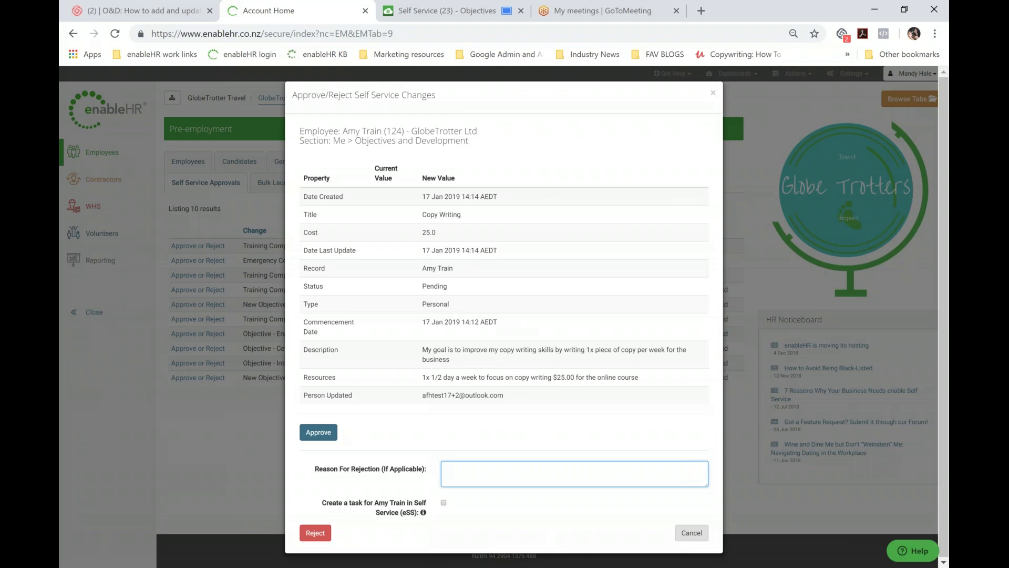
type("please")
type(" proc")
type("ide more informatio")
type("n")
left_click(444, 503)
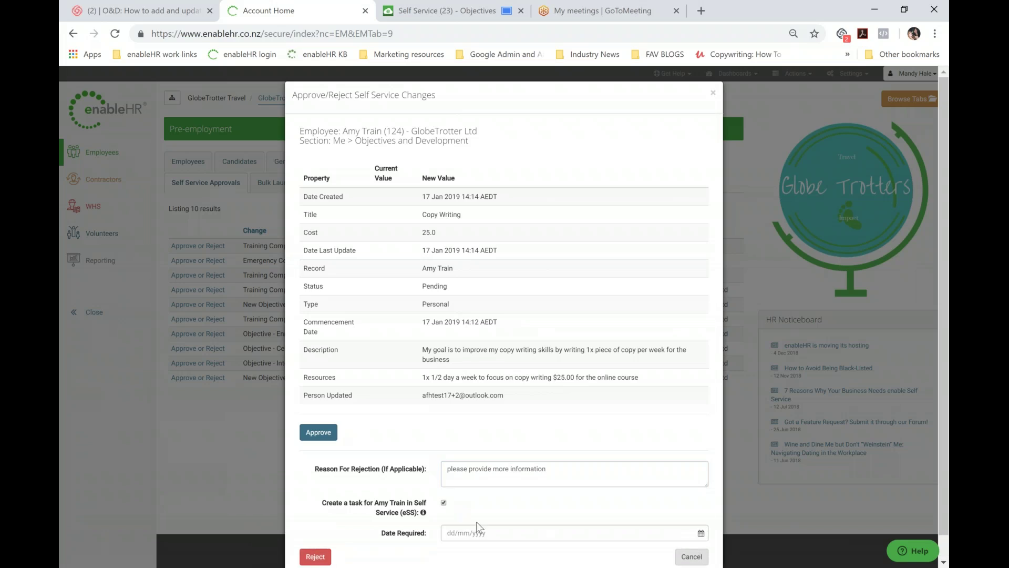
left_click(444, 503)
left_click_drag(552, 475, 423, 468)
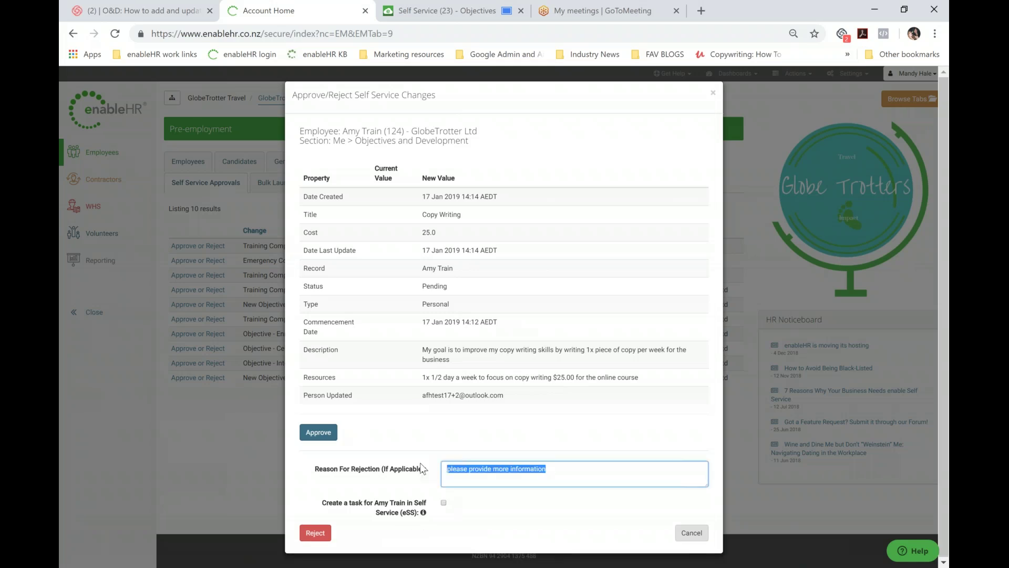
key("BackSpace")
Approve the new Copy Writing objective and the change to "Intermediate course in Big Data Analytics".
left_click(318, 432)
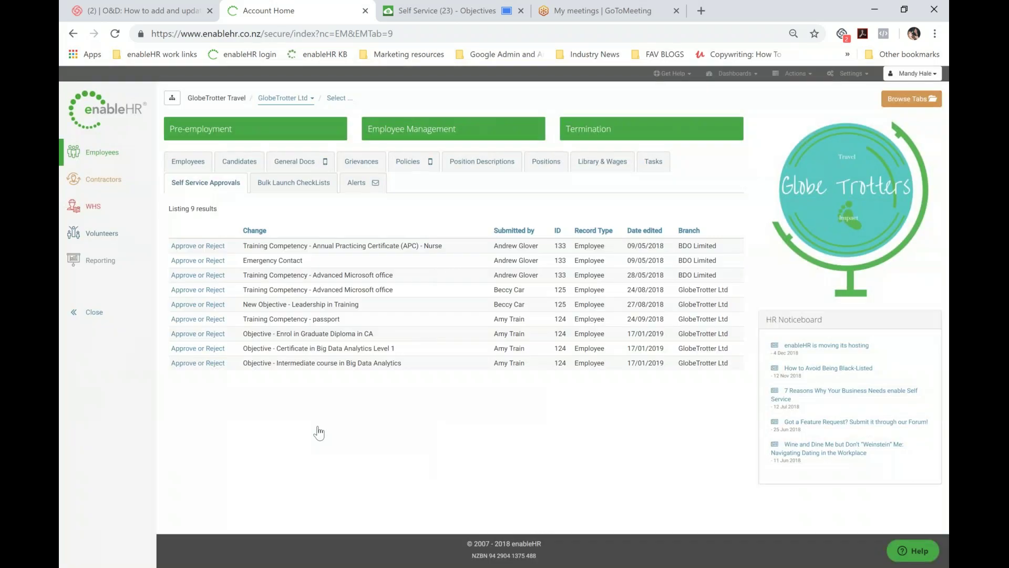
left_click(211, 364)
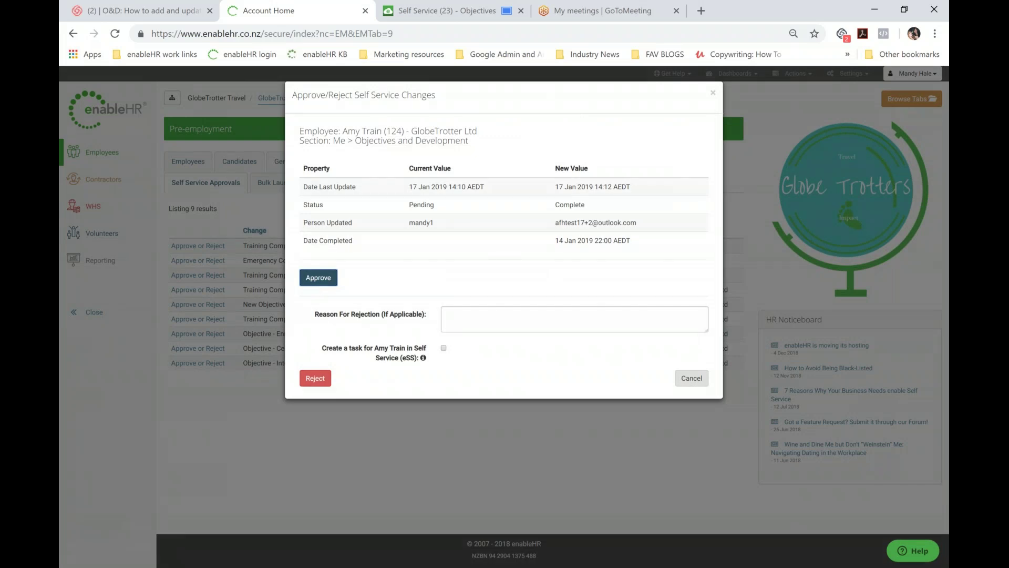
left_click(318, 277)
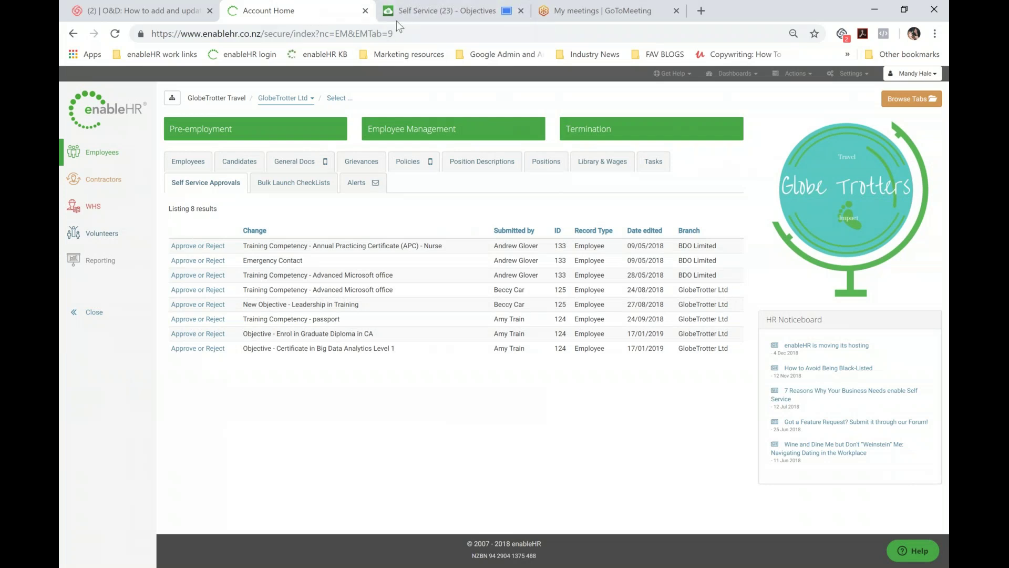
Open the record of the Travel consultant with ID 124, who submitted the objectives, from the Employees list.
left_click(187, 163)
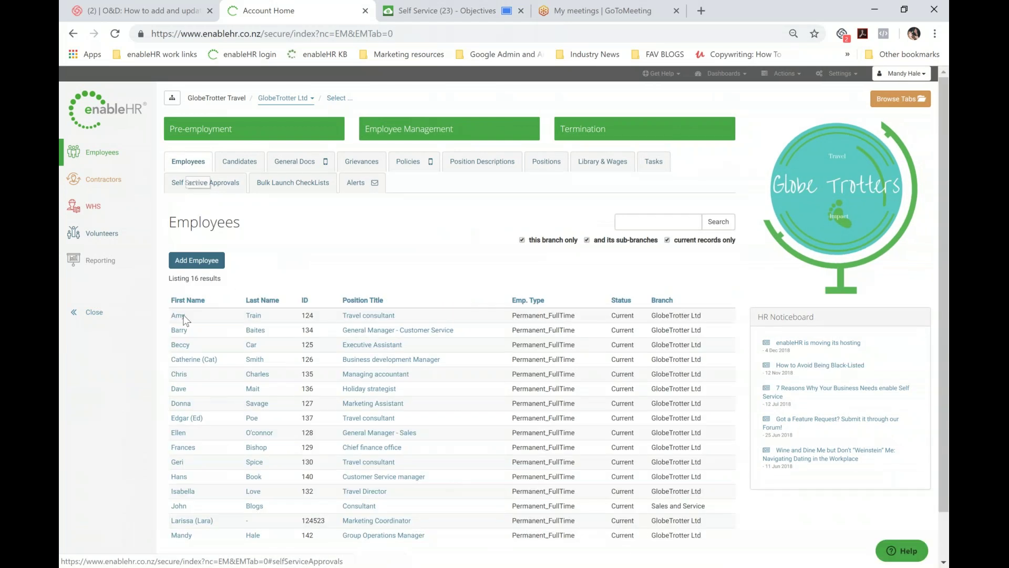
left_click(177, 316)
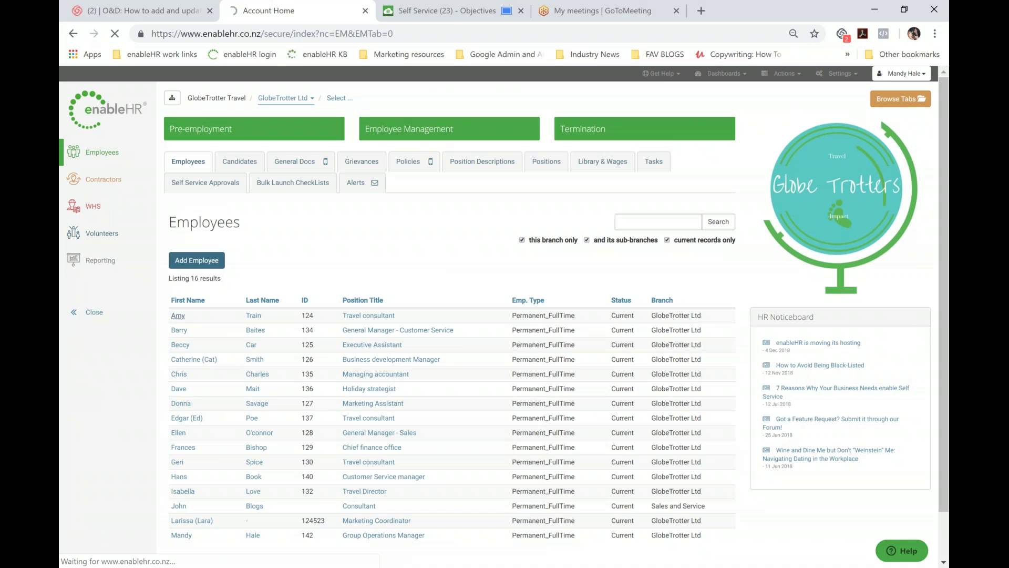